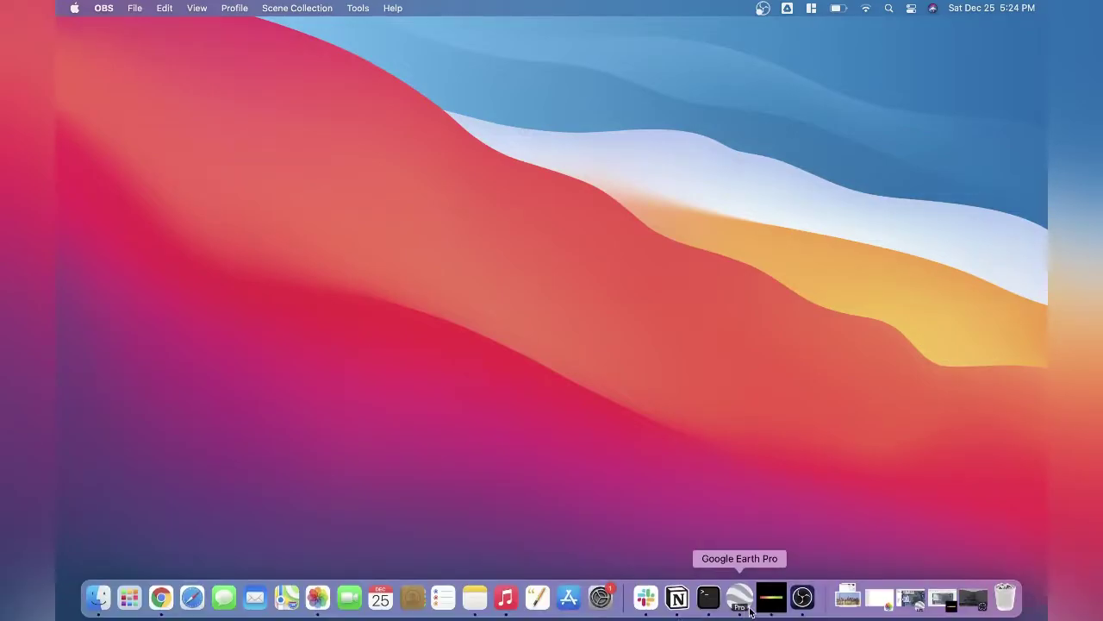
- Leave Google Earth Pro and return to the House floor plan project in Ekahau Pro
click(736, 602)
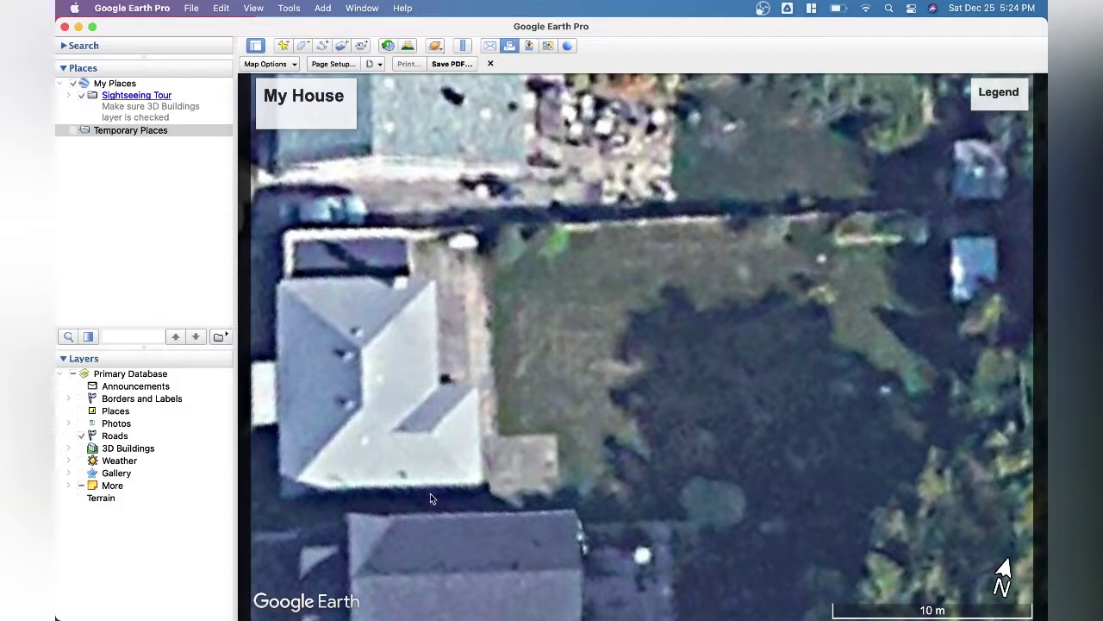
click(78, 27)
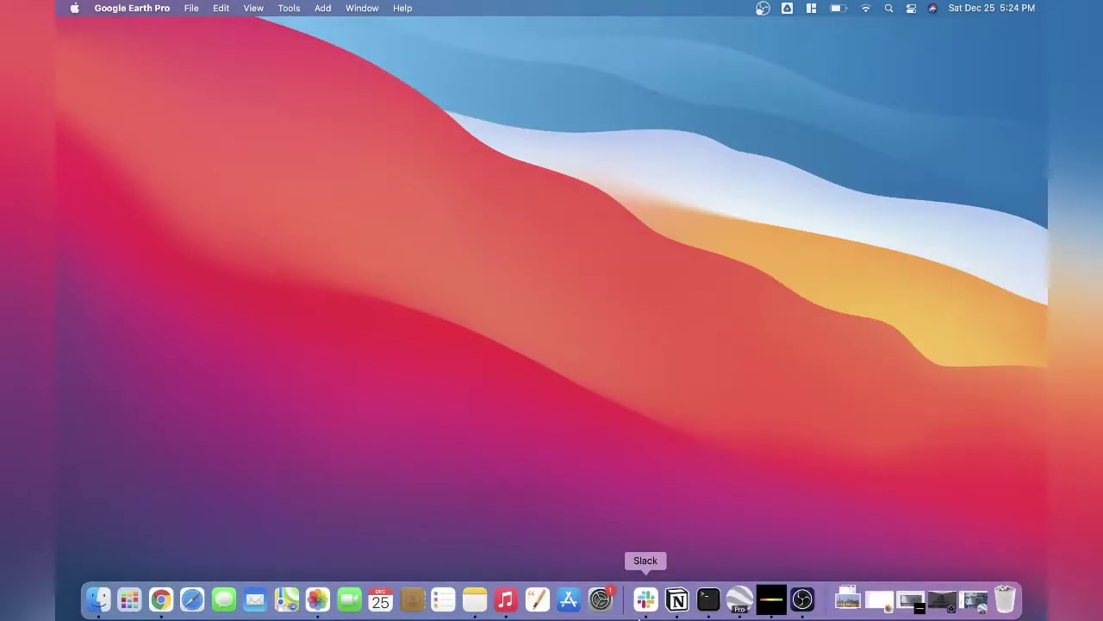
click(771, 596)
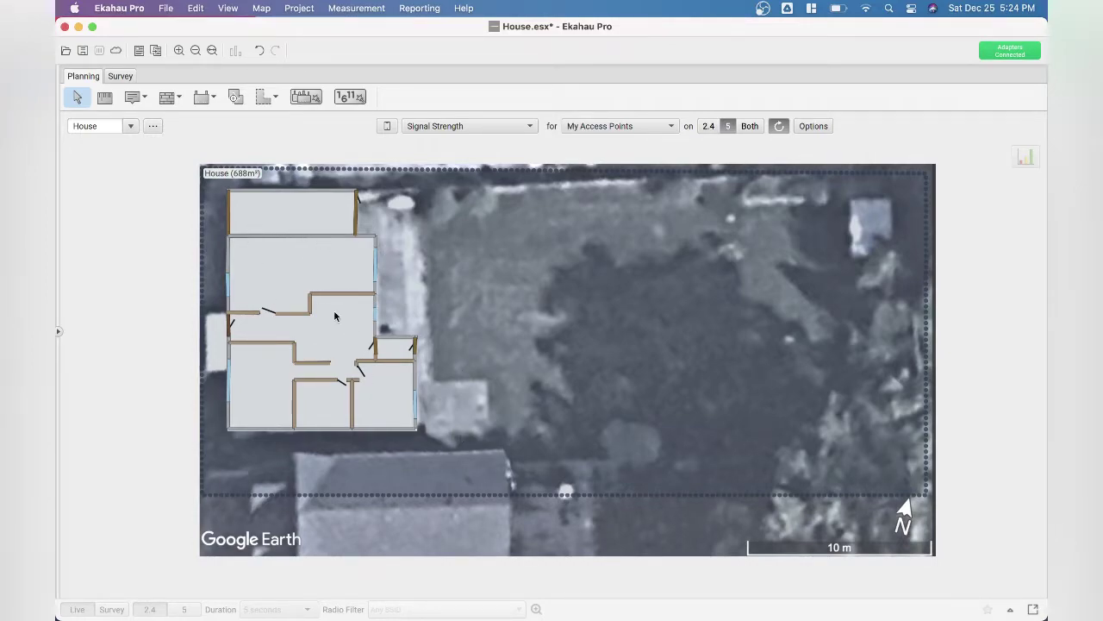
- Check the materials of interior and exterior walls and windows, then the 688 m² coverage area's requirements
click(257, 312)
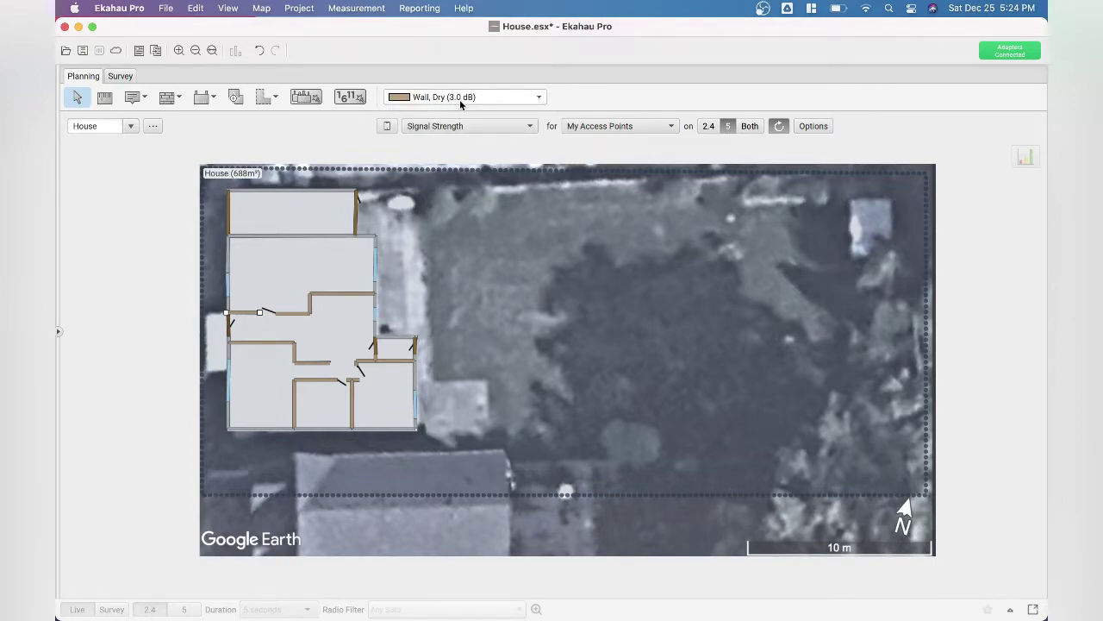
click(229, 256)
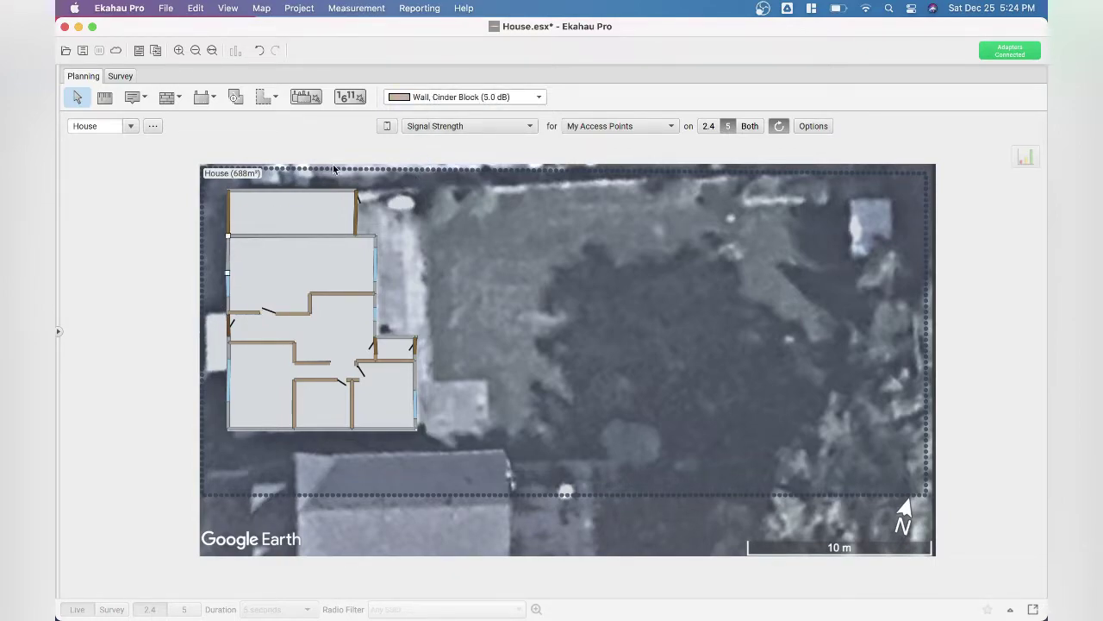
click(374, 264)
click(414, 397)
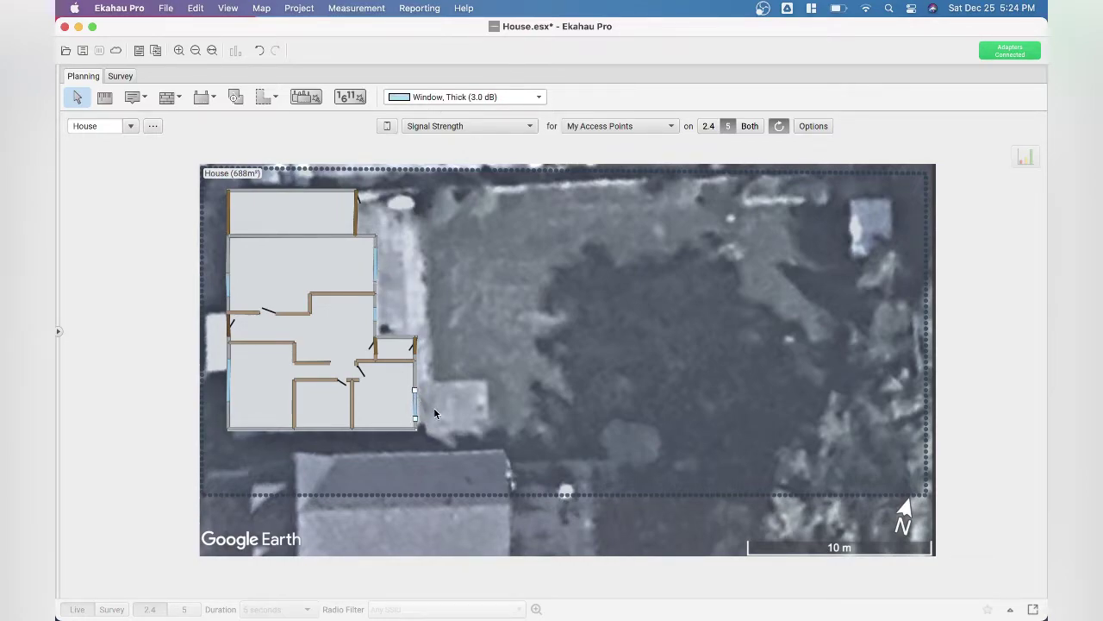
click(528, 443)
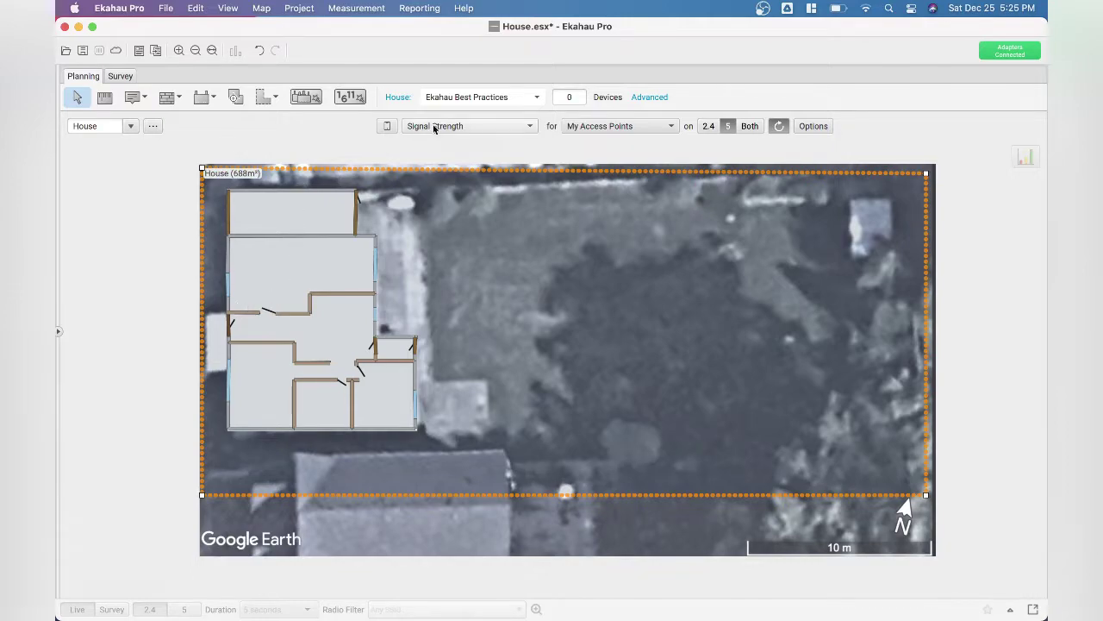
- Place a simulated channel-36 access point inside the house and move it into the southeast room
click(201, 96)
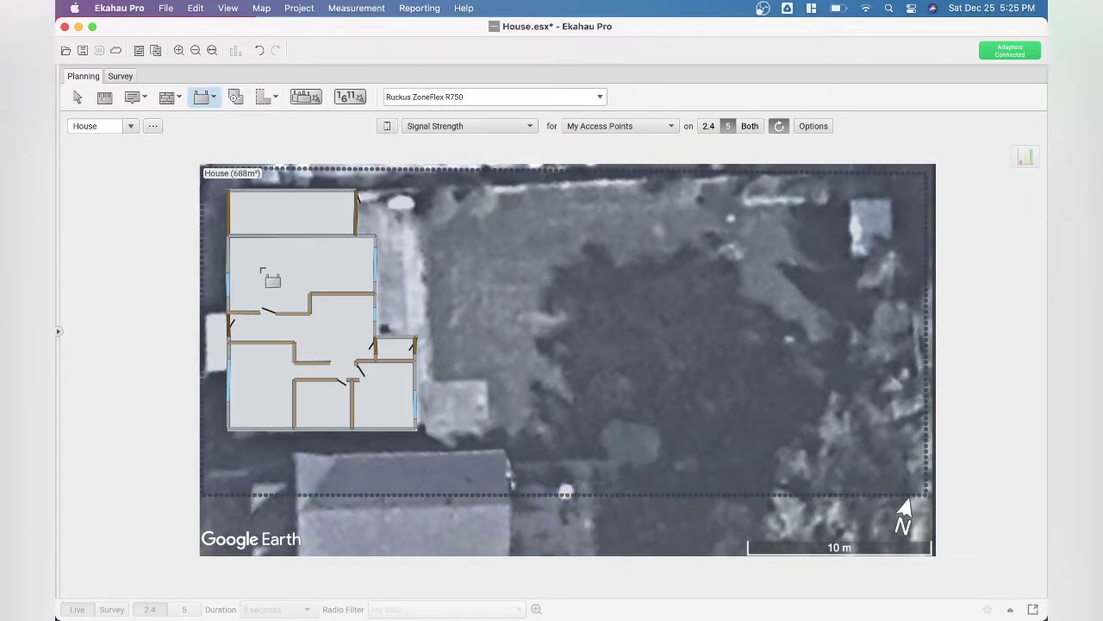
click(236, 299)
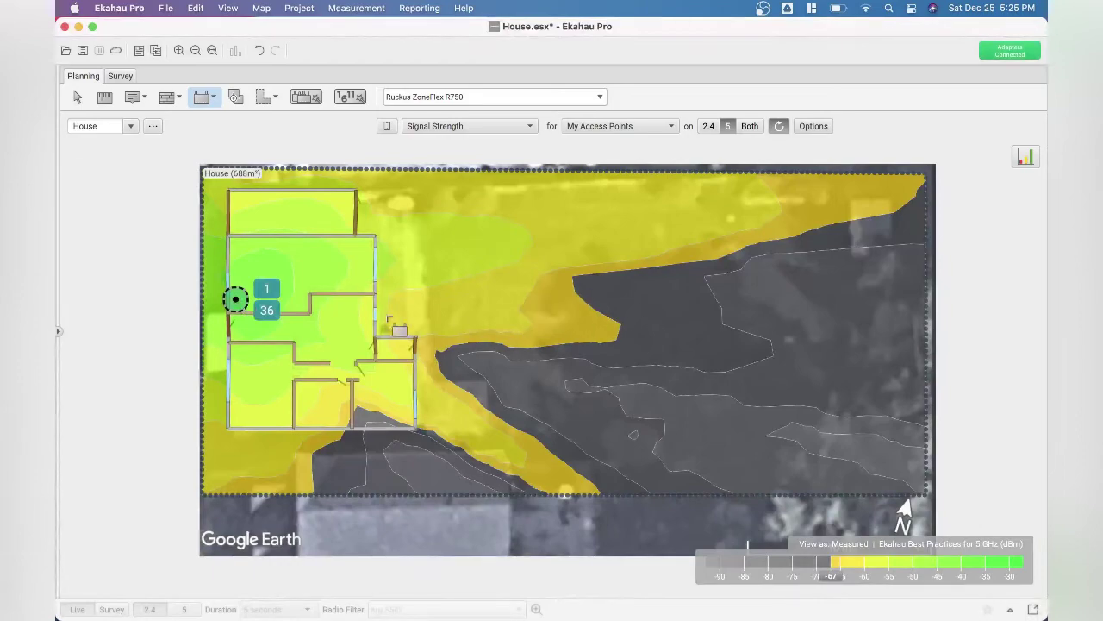
click(77, 97)
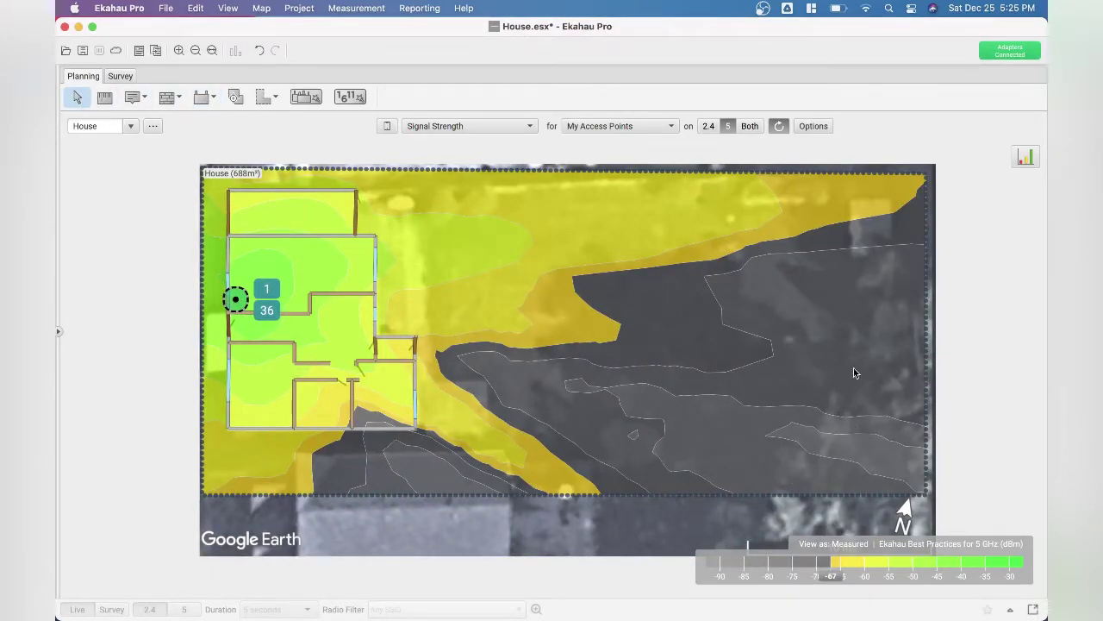
mouse_move(240, 311)
mouse_down()
mouse_move(381, 266)
mouse_move(374, 298)
mouse_move(356, 258)
mouse_up()
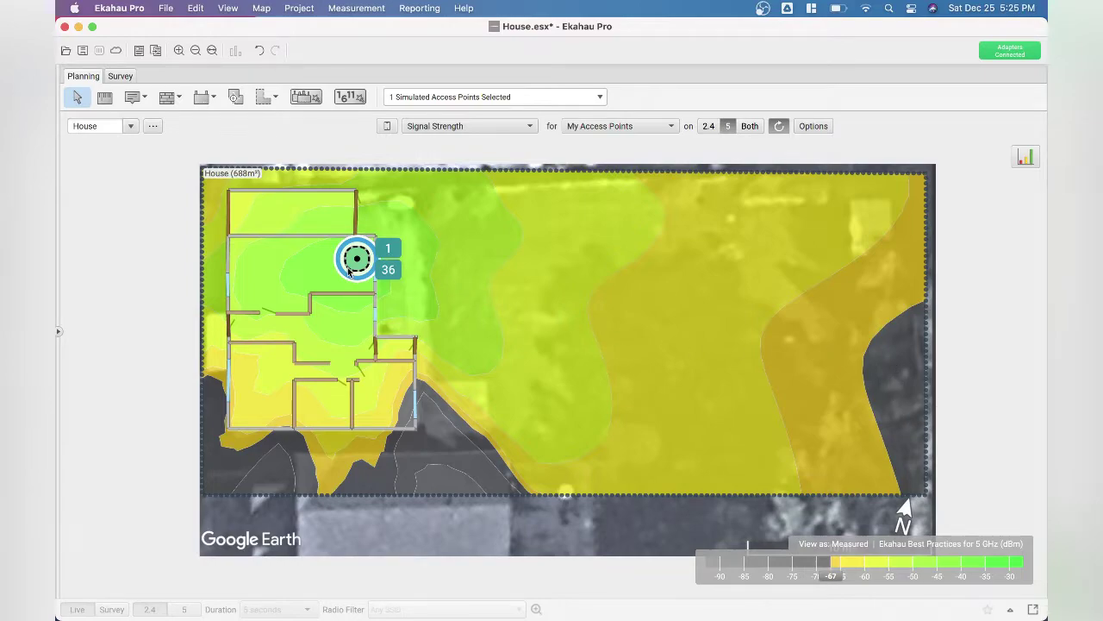
drag(349, 271, 393, 406)
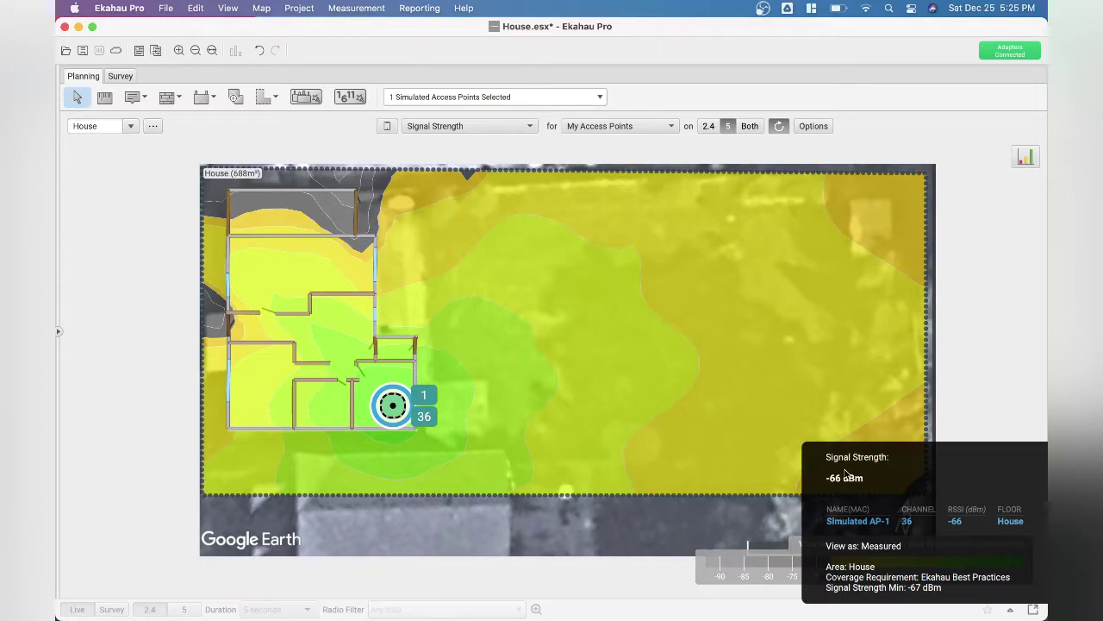
click(104, 97)
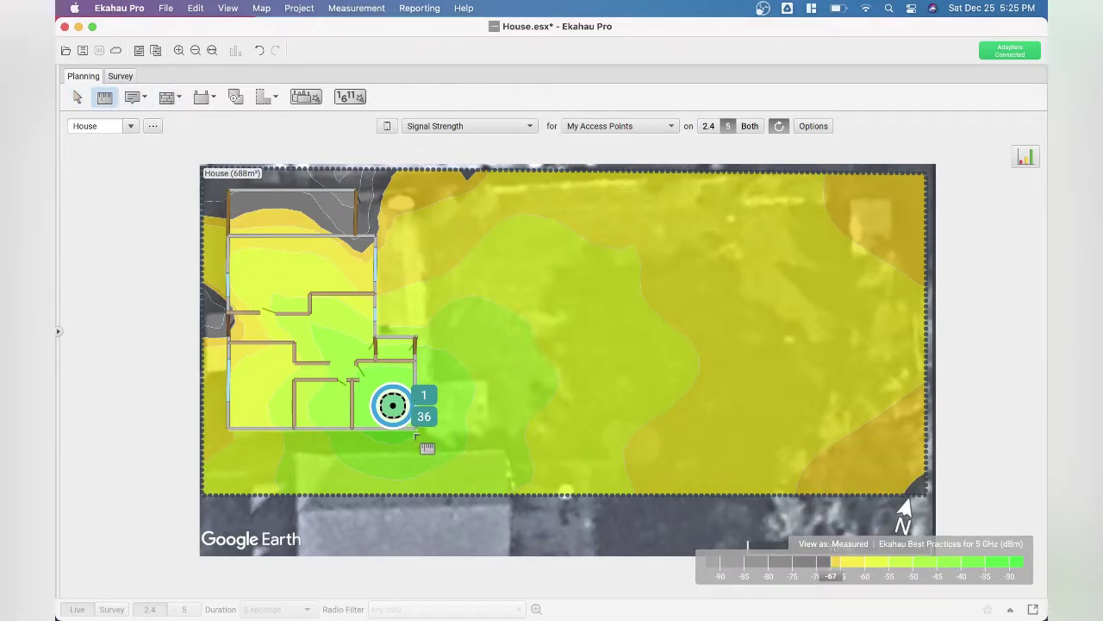
mouse_move(414, 432)
mouse_down()
mouse_move(934, 436)
mouse_move(916, 432)
mouse_up()
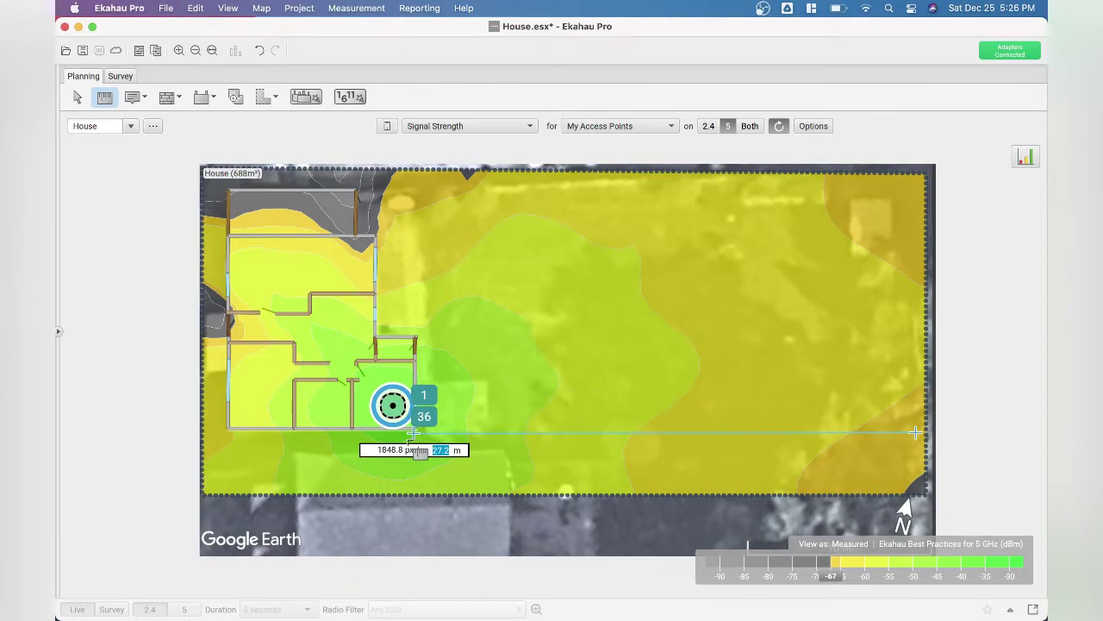
mouse_move(398, 434)
mouse_down()
mouse_move(635, 418)
mouse_move(622, 429)
mouse_up()
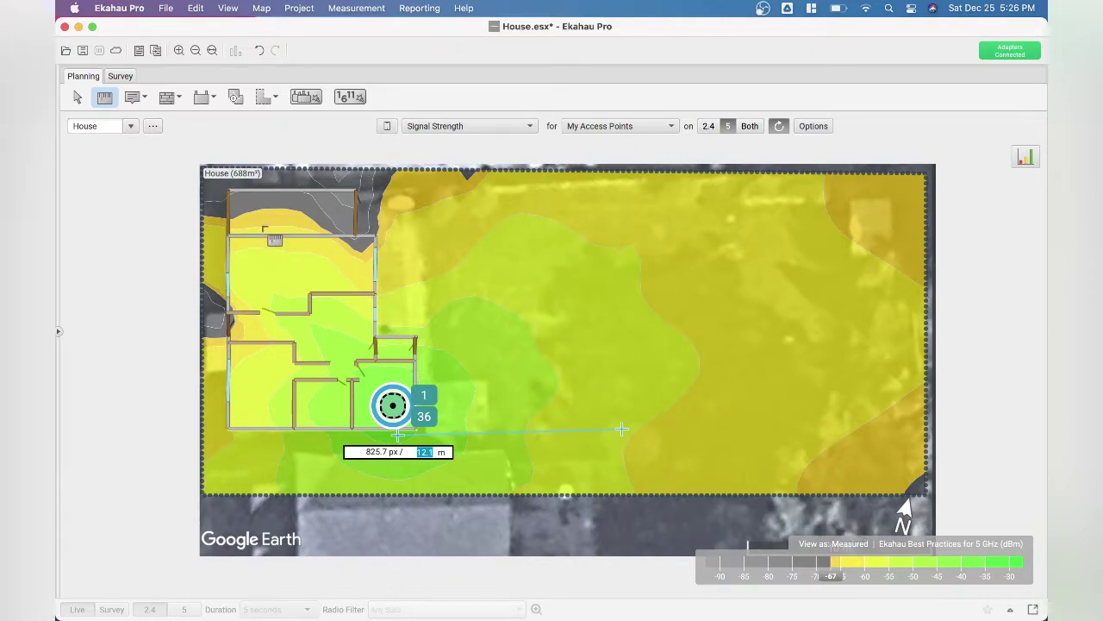
click(76, 98)
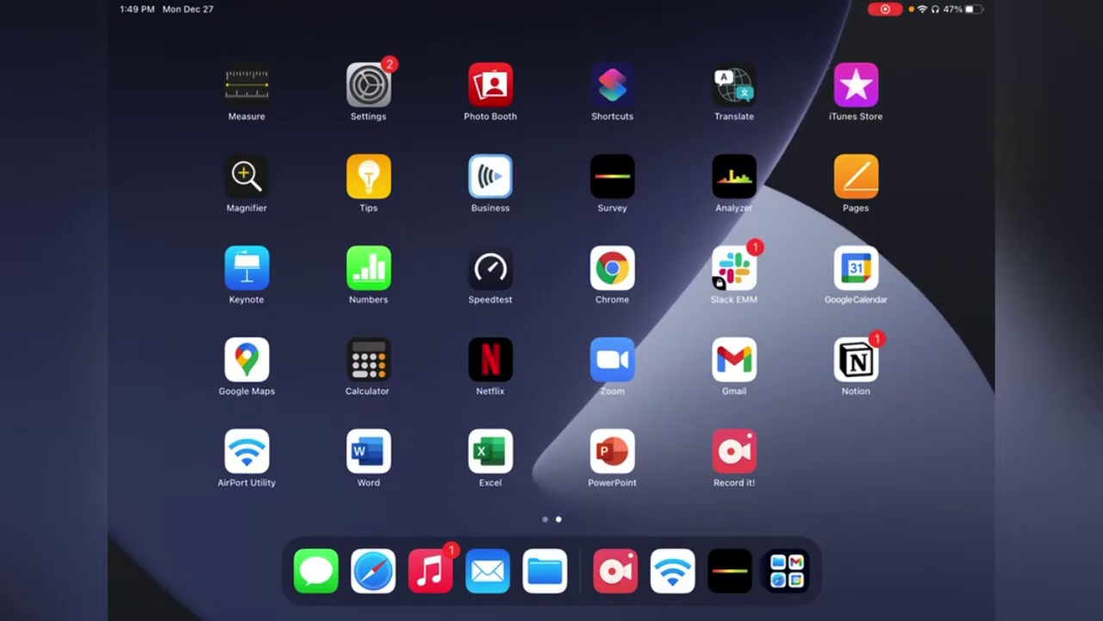
- Open House-sidekick in Ekahau Survey and start recording at a point just east of the house
click(612, 177)
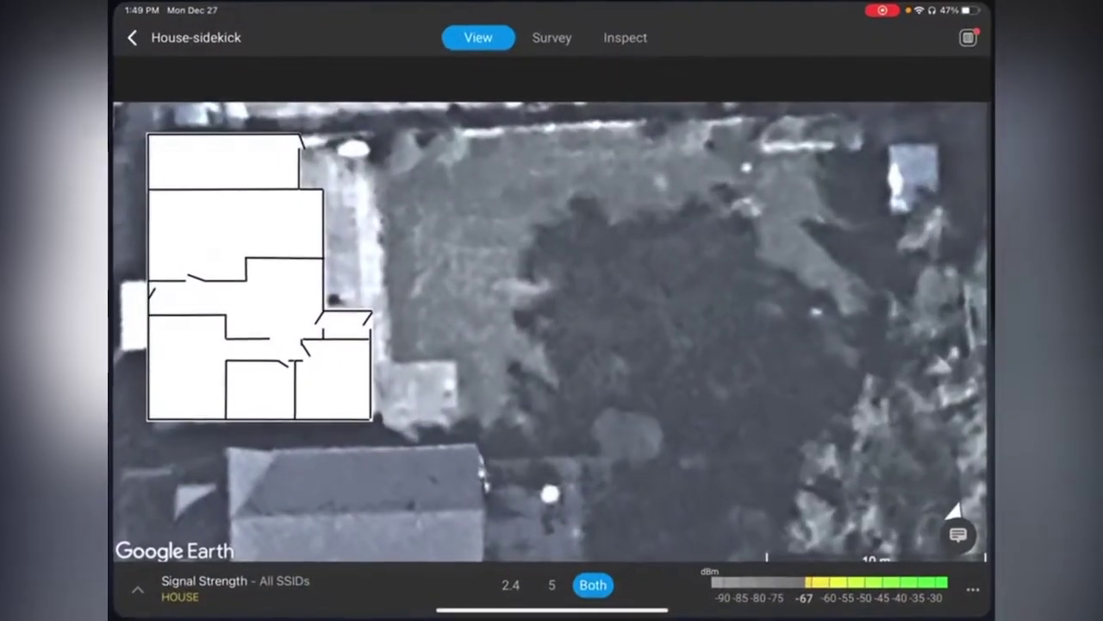
click(551, 36)
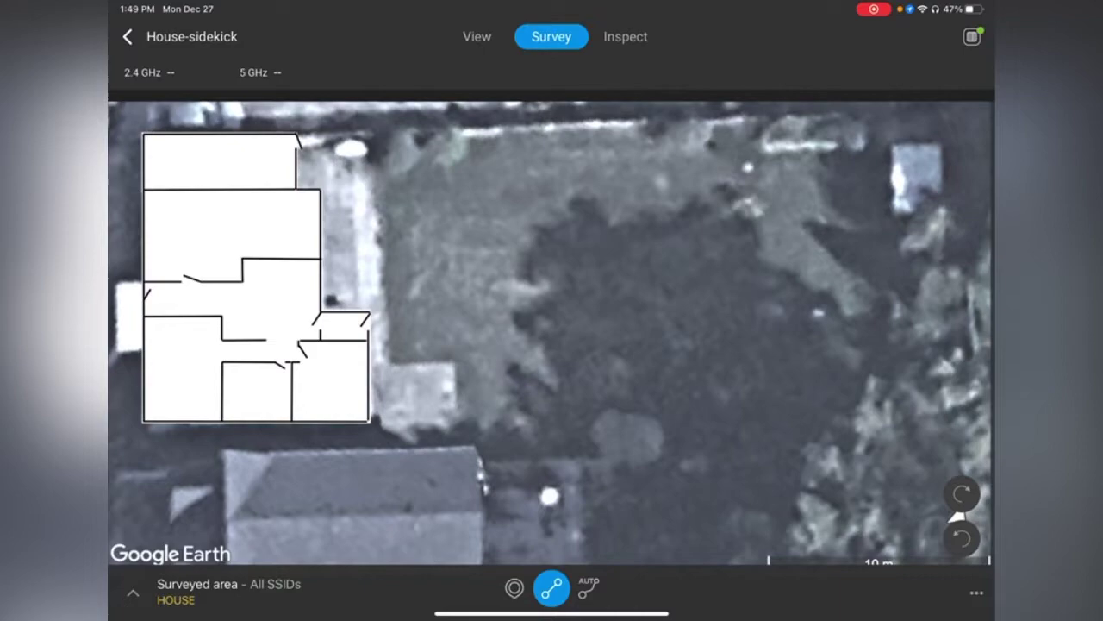
click(390, 376)
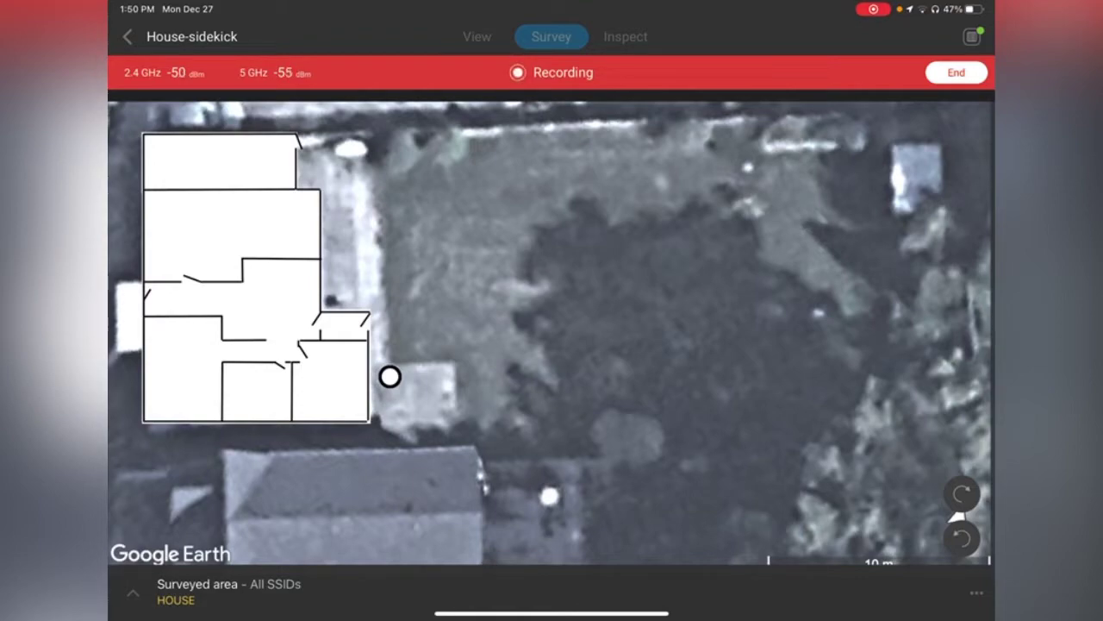
- Mark the walk's turning points: far east end of the yard, north corner, then back by the house
click(863, 376)
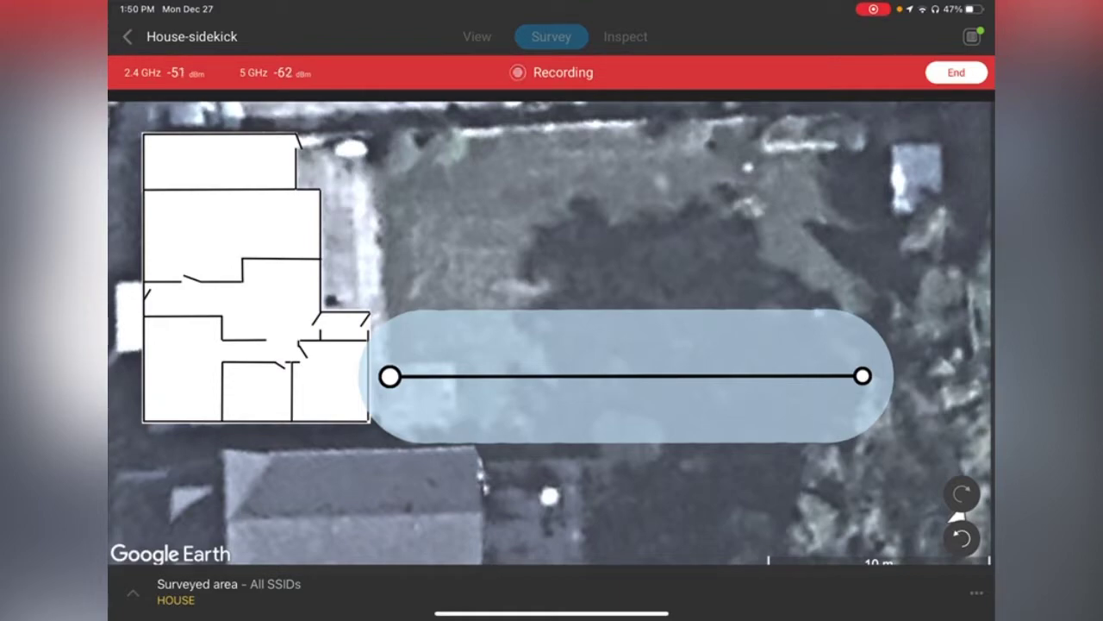
click(878, 266)
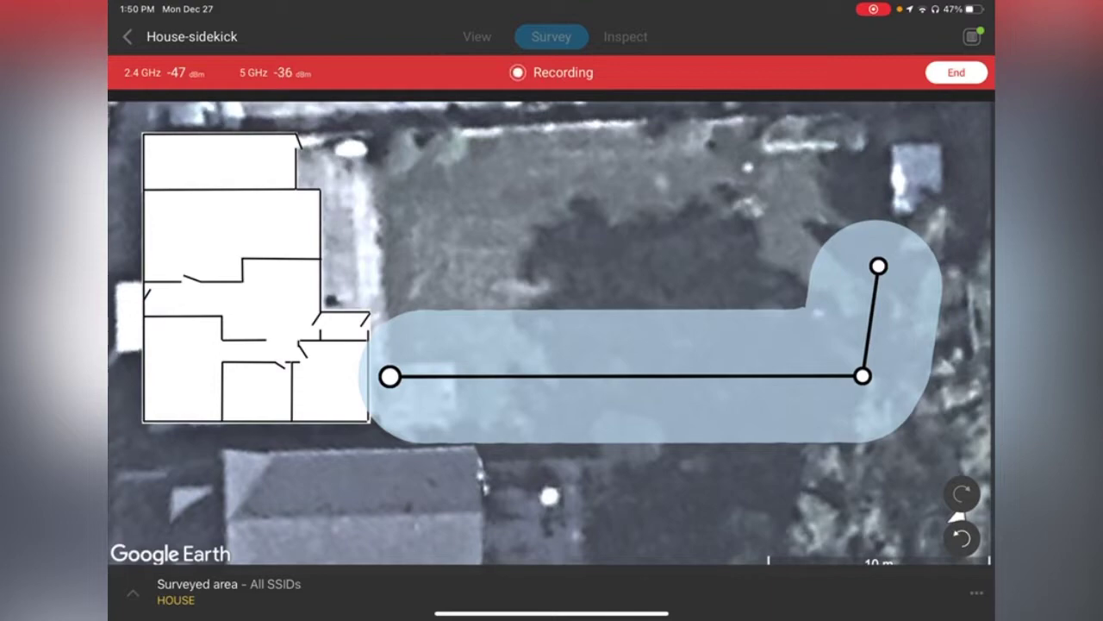
click(389, 281)
- End the survey recording to produce the AMIN-5G backyard signal-strength heatmap
click(956, 73)
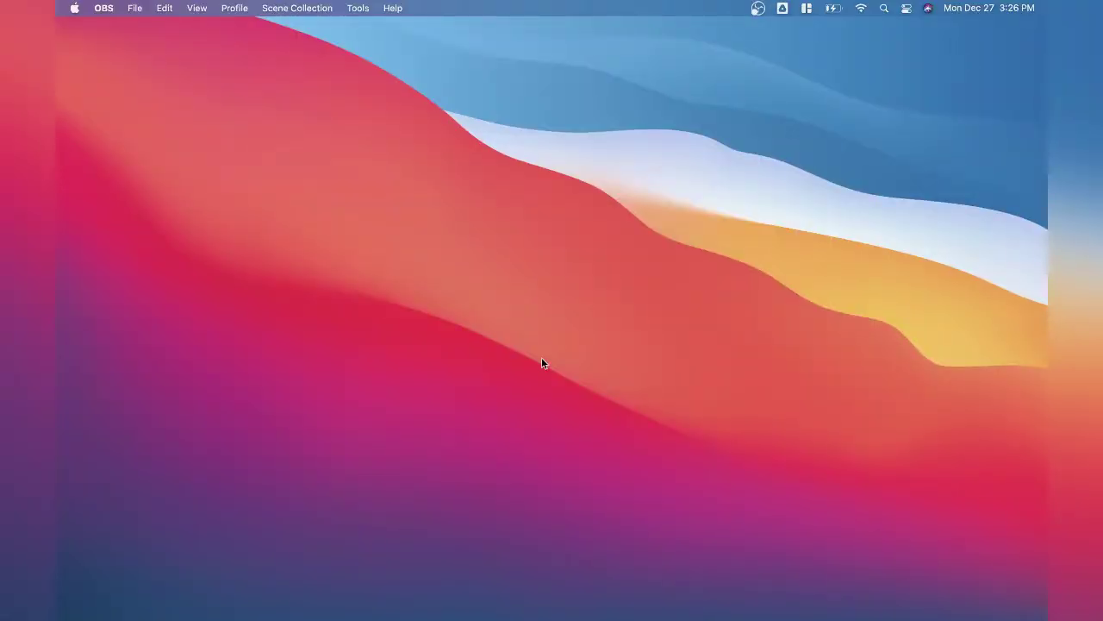
- In Ekahau Pro, show the heatmap for Selected Access Points only (Simulated AP-1) on the 5 GHz band
click(813, 595)
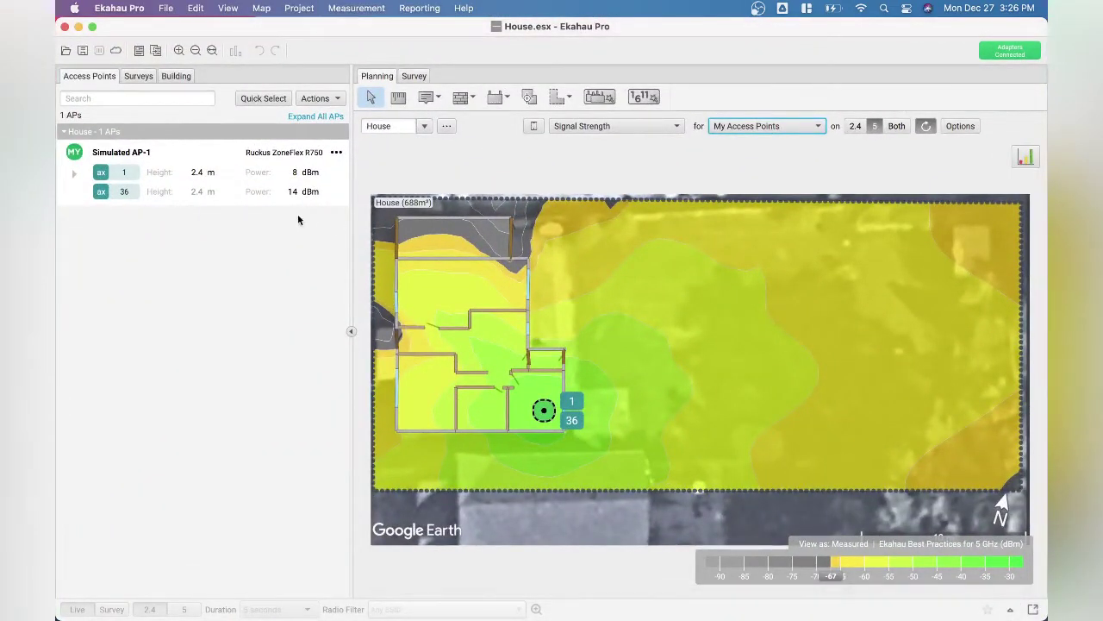
click(218, 163)
click(783, 126)
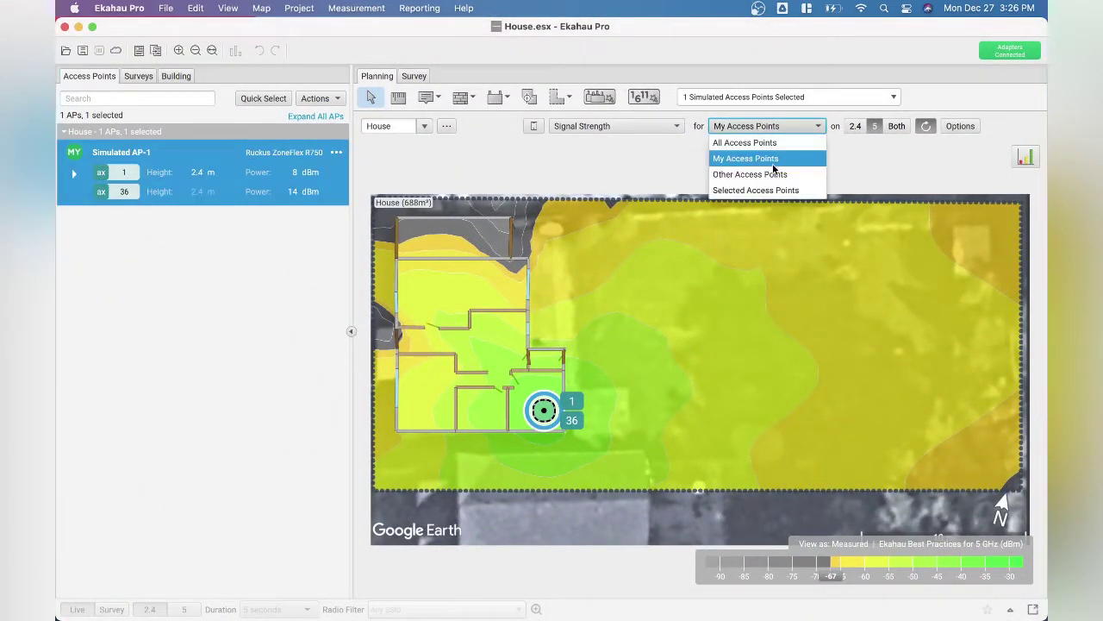
click(774, 191)
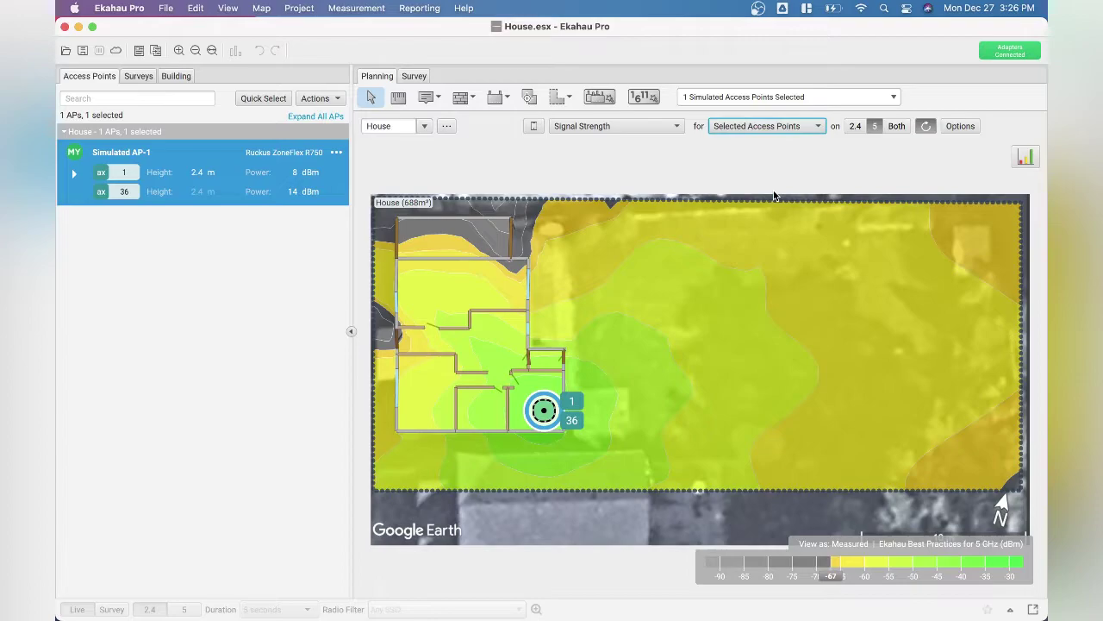
click(858, 127)
click(876, 127)
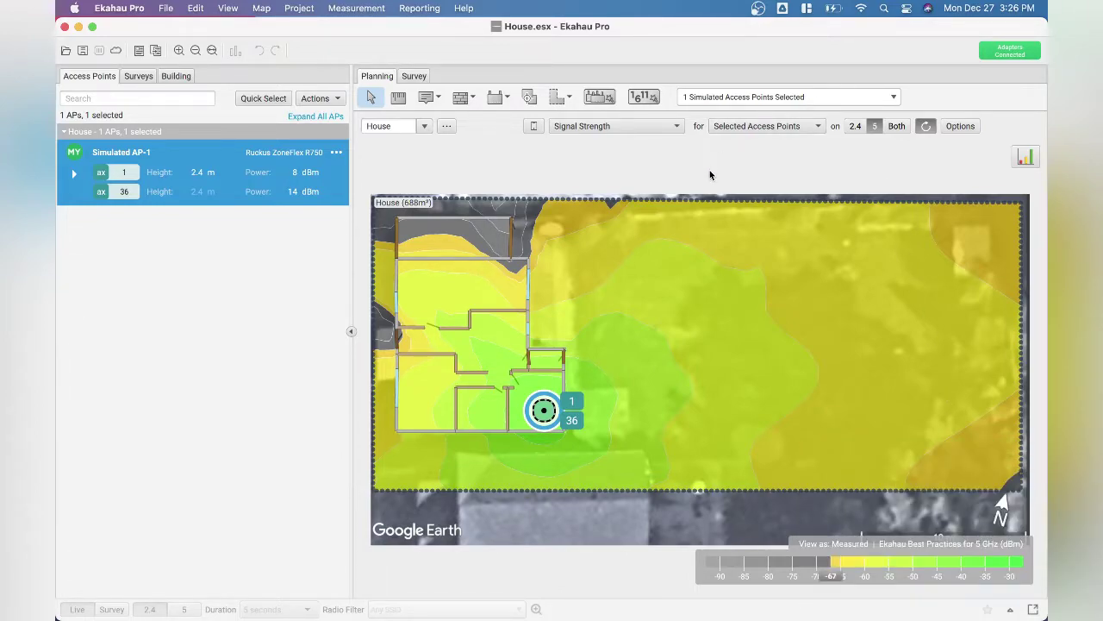
- Open House-APoS.esx from the House folder to view the measured 5 GHz survey heatmap
click(164, 8)
click(172, 47)
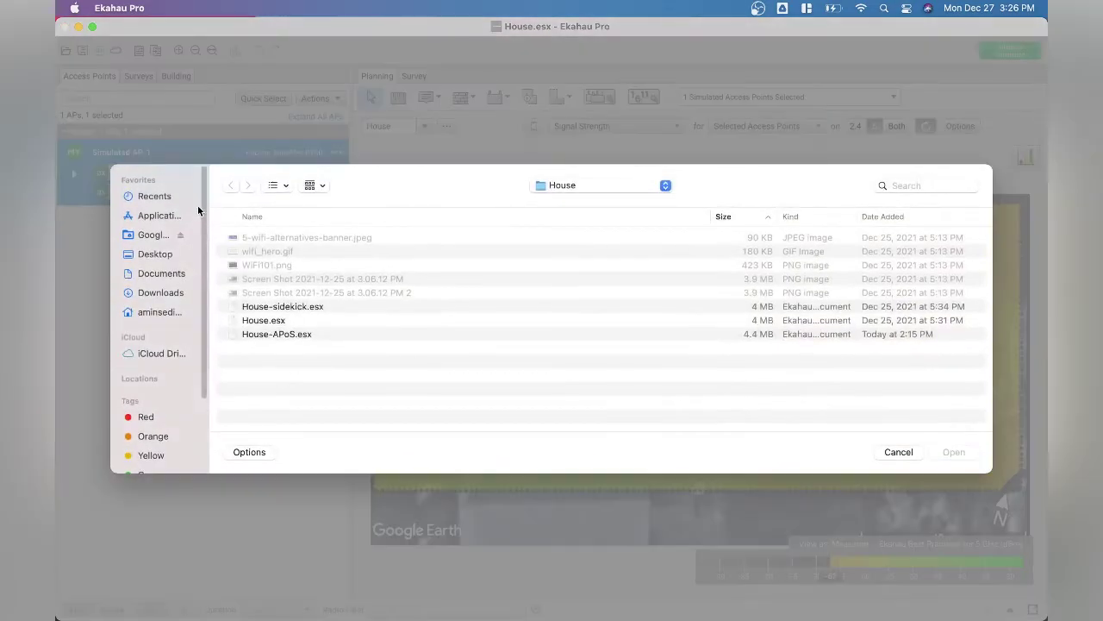
double_click(293, 333)
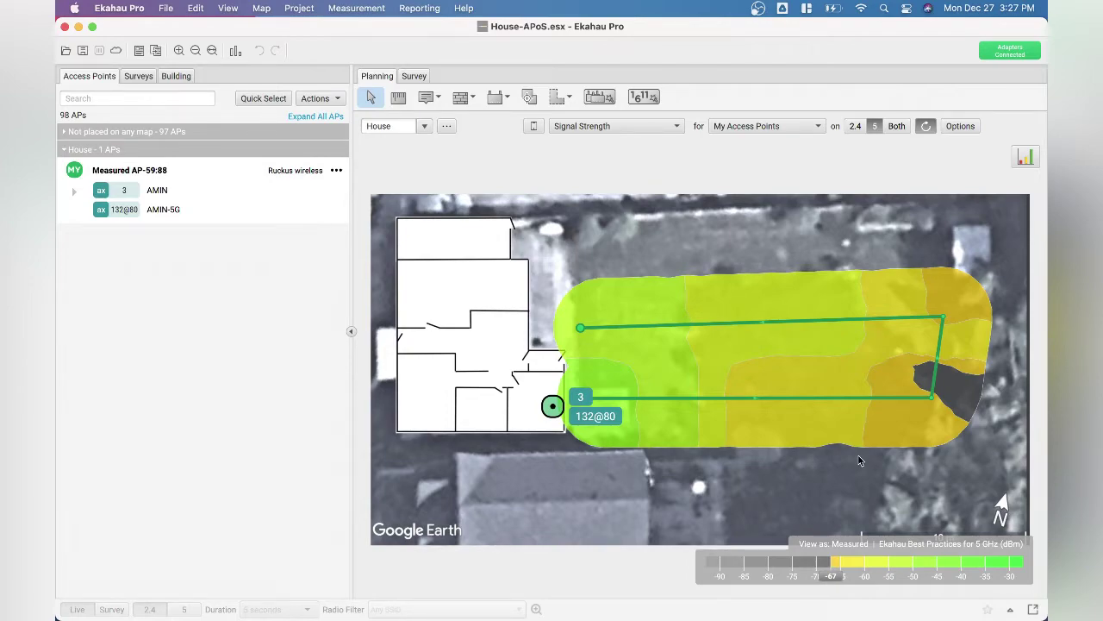
click(100, 207)
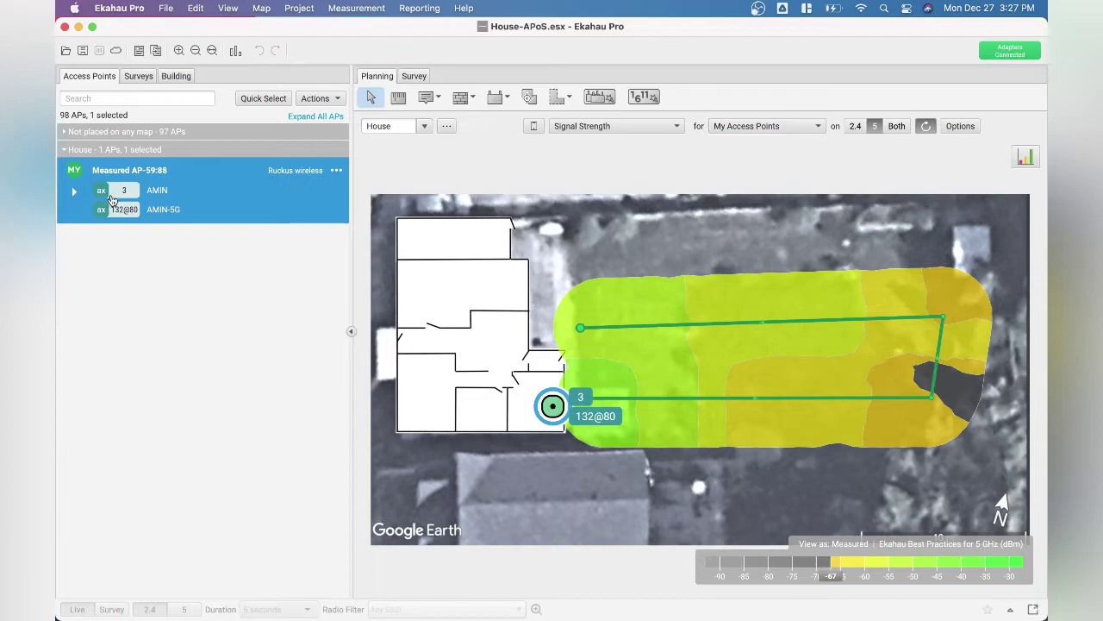
click(853, 127)
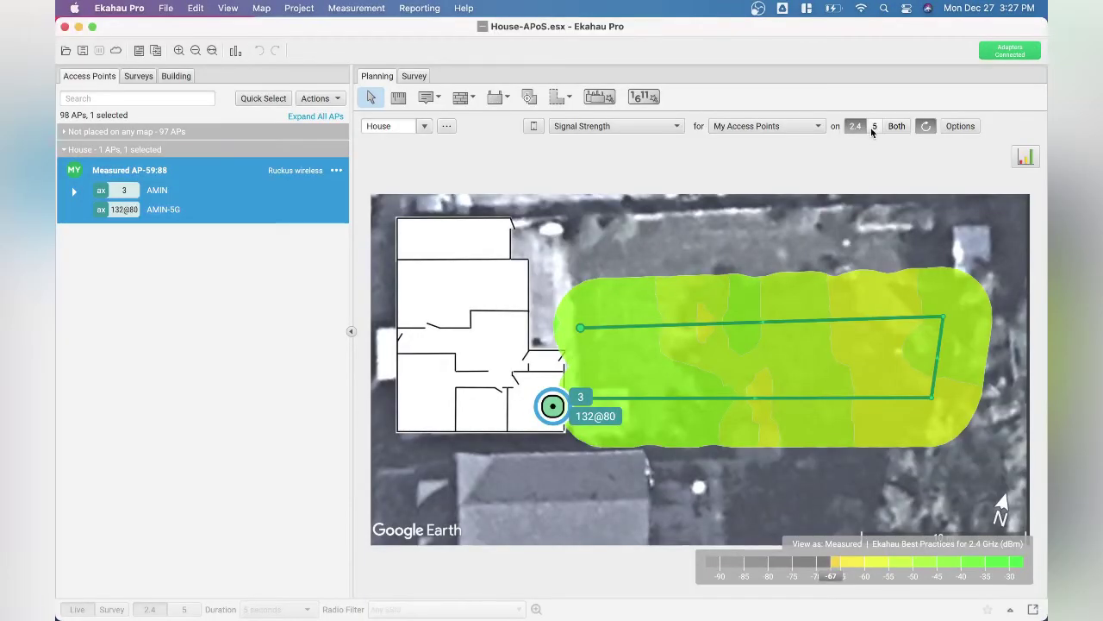
click(872, 127)
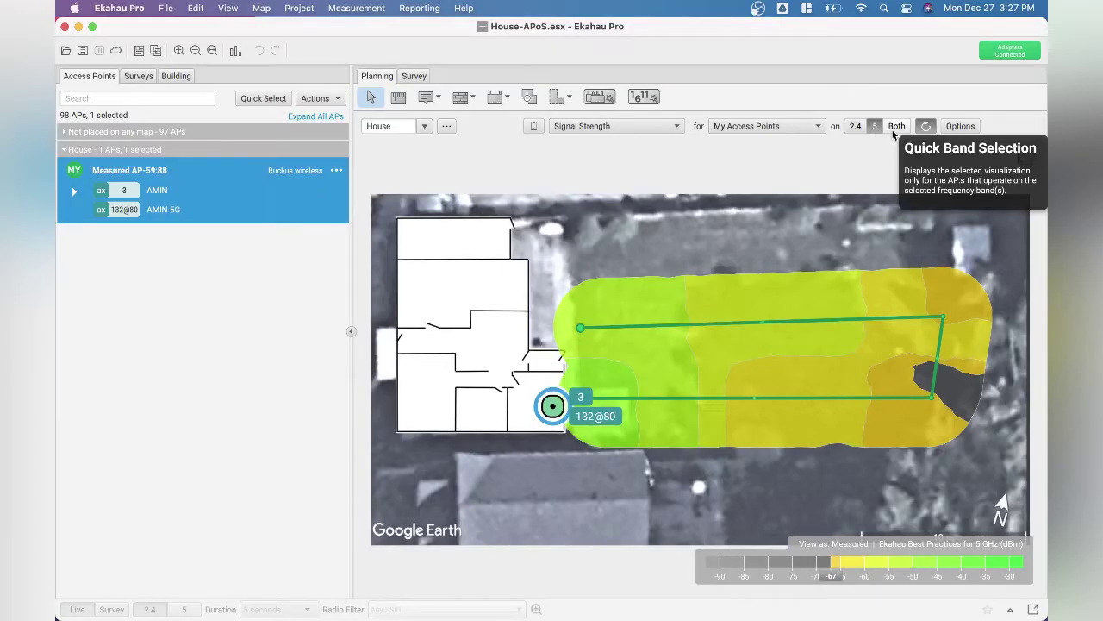